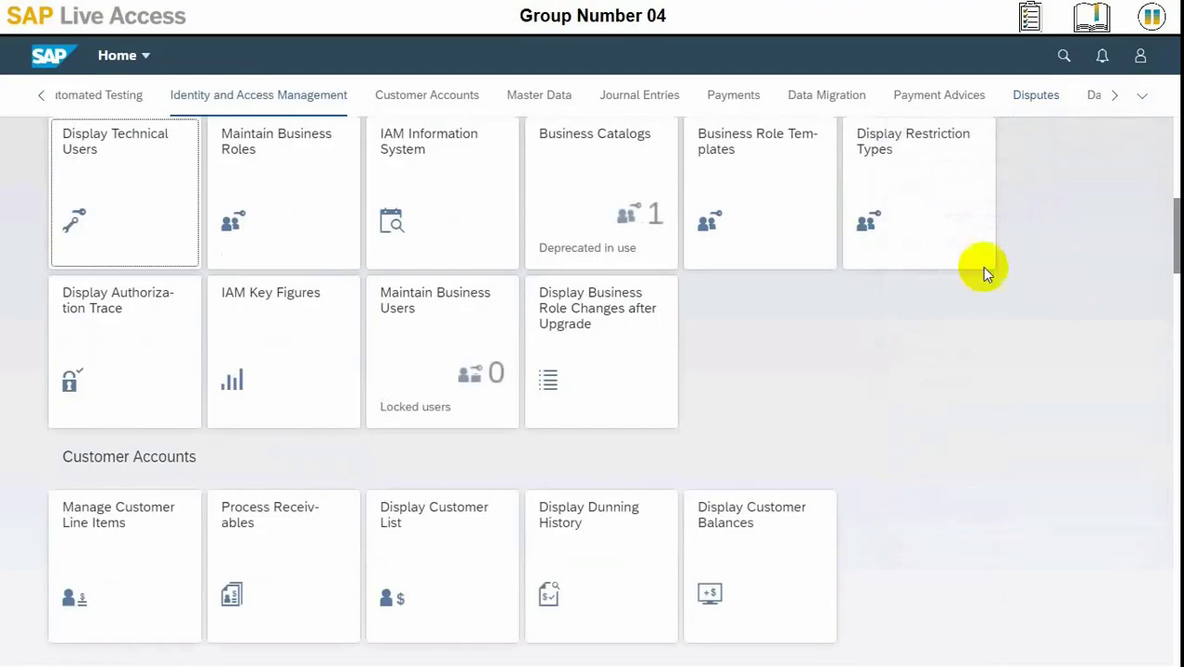
# In Maintain Business Users, search for the student user to narrow the 482 users to one match
pyautogui.click(435, 330)
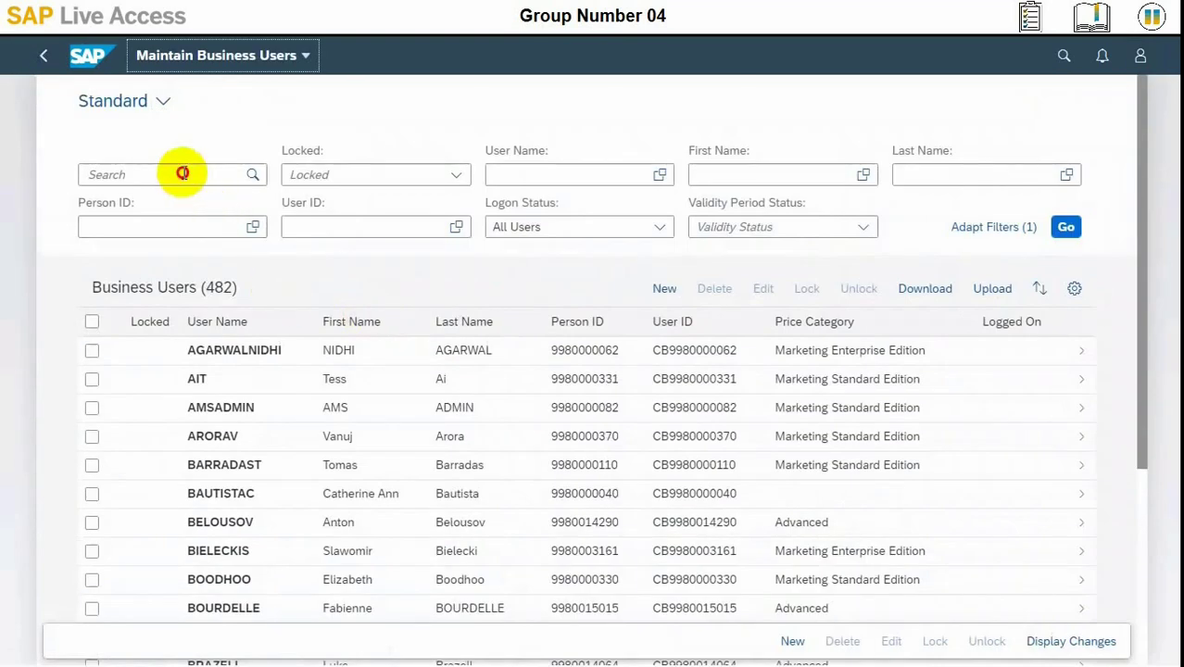
pyautogui.click(182, 173)
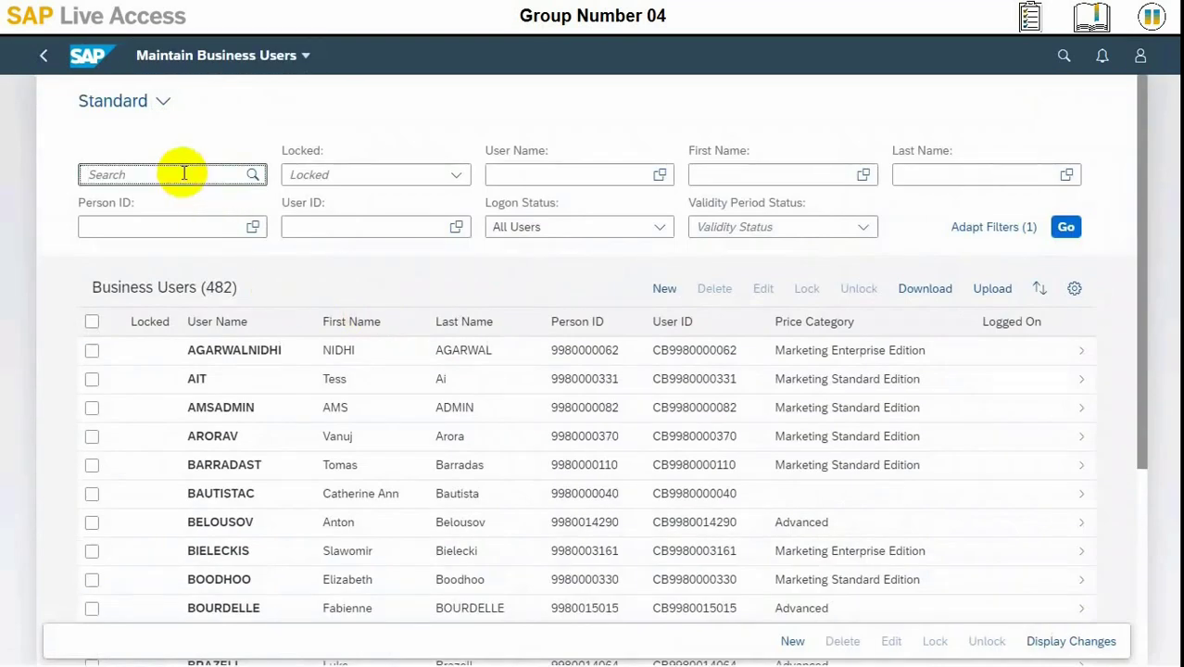
pyautogui.write('s4cc')
pyautogui.write('30')
pyautogui.press('BackSpace')
pyautogui.press('BackSpace')
pyautogui.write('30-04')
pyautogui.press('Return')
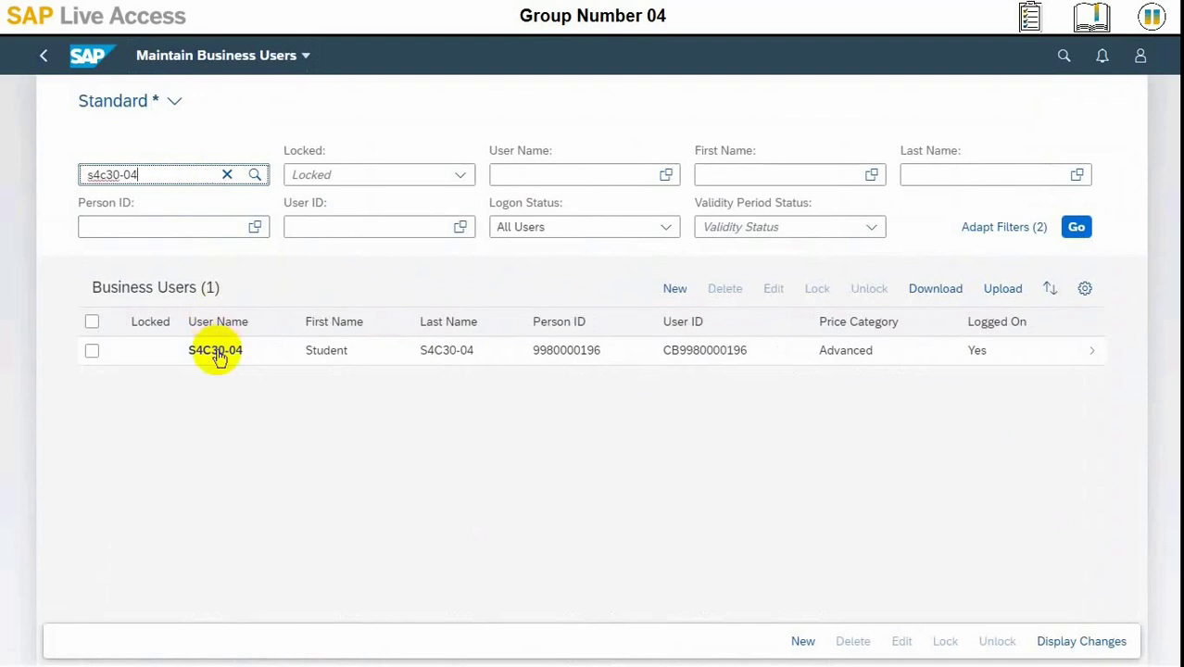
# Open the student user's details to review its roles, Accounts Receivable Accountant and S4C Generic Role
pyautogui.click(217, 354)
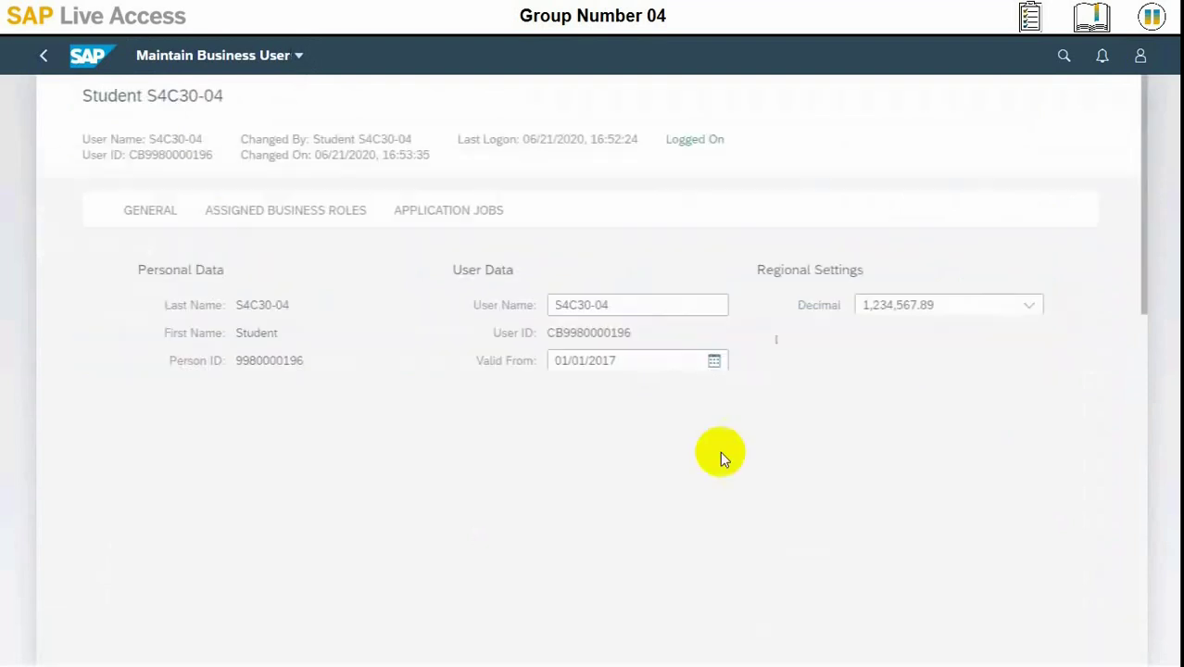
pyautogui.moveTo(1142, 137); pyautogui.dragTo(1145, 232)
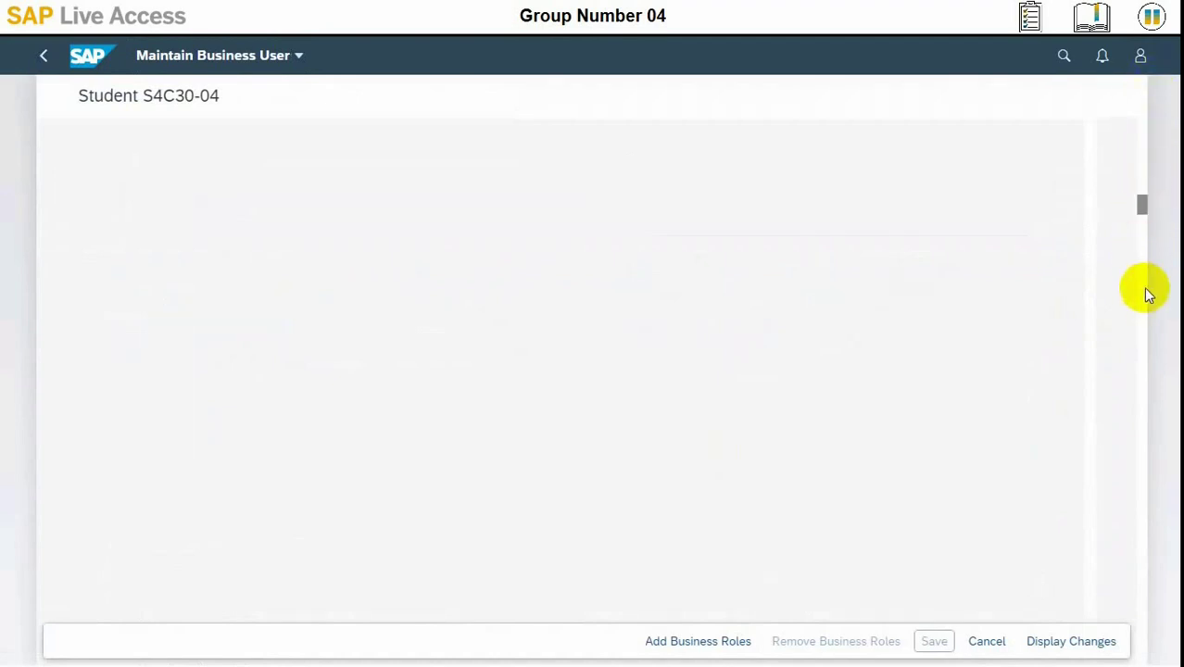
pyautogui.click(1143, 151)
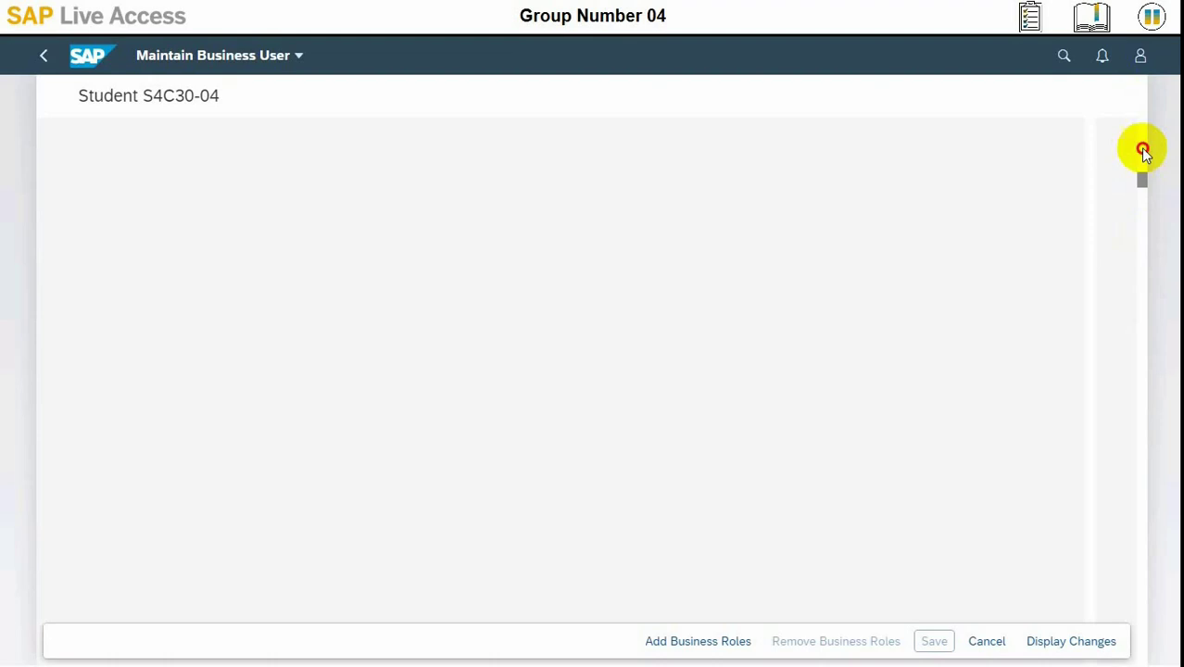
pyautogui.moveTo(1144, 151); pyautogui.dragTo(1141, 97)
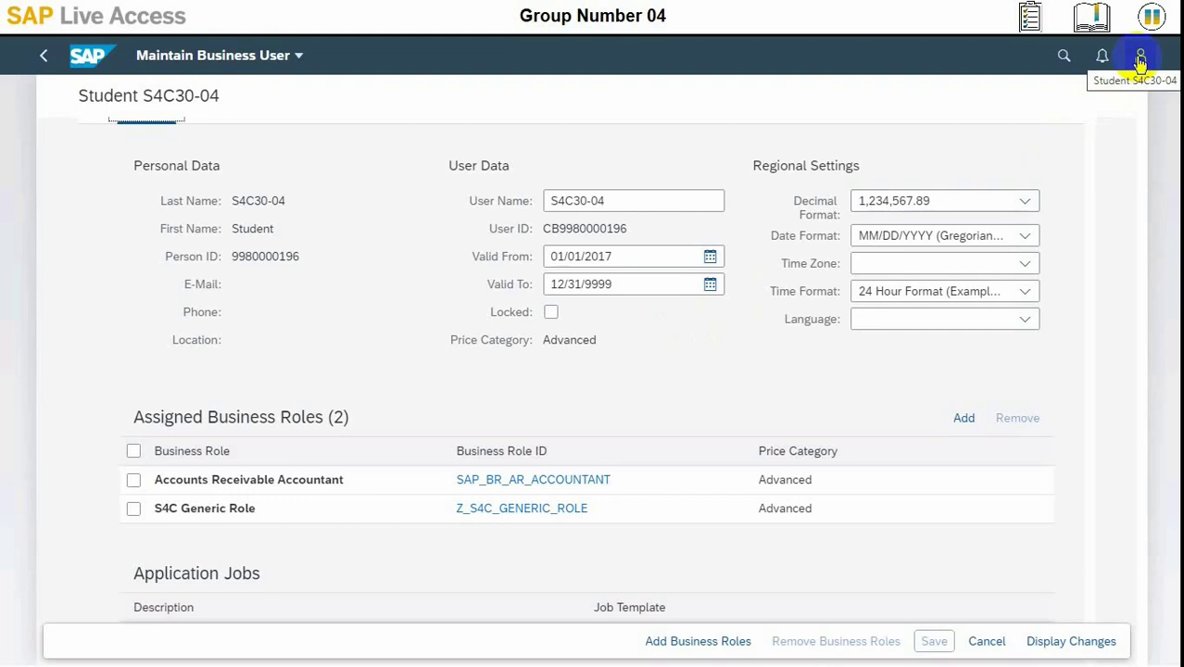
pyautogui.click(1140, 57)
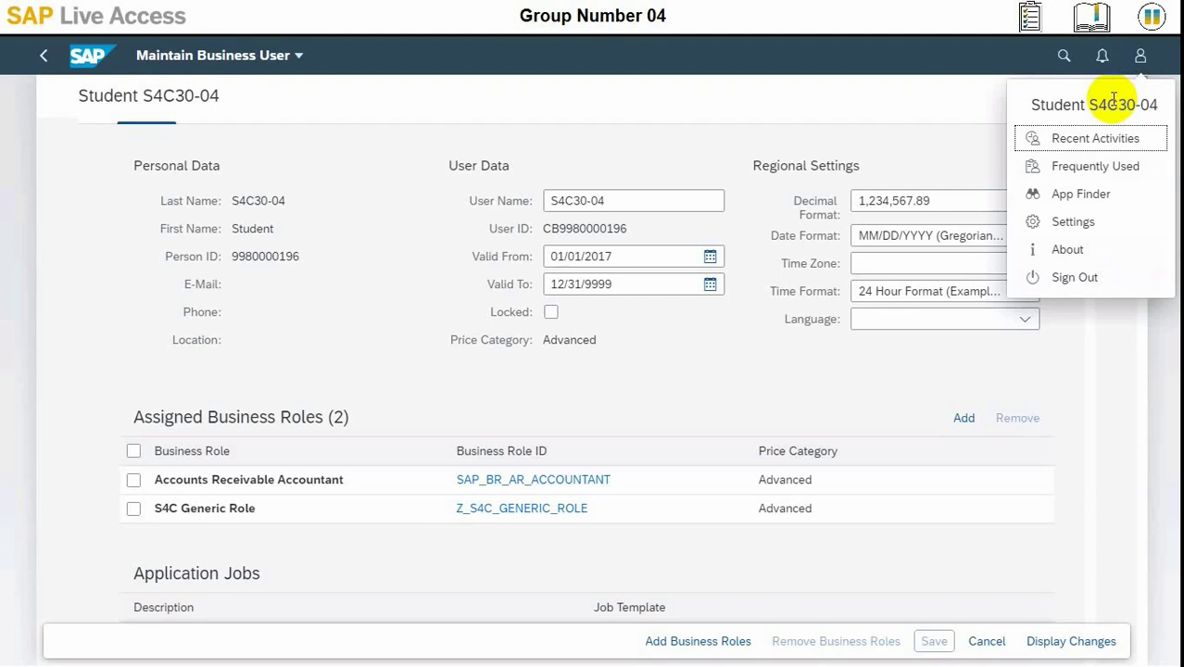
# Close the user menu and return to the launchpad's Disputes group of apps
pyautogui.click(698, 132)
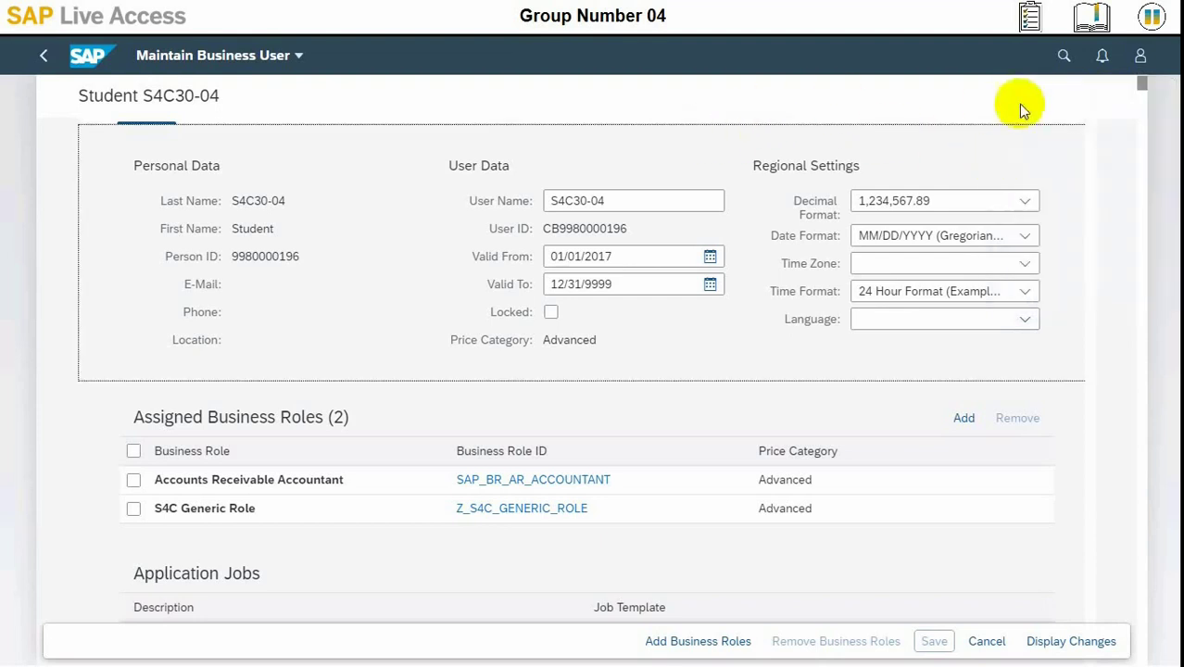
pyautogui.click(88, 60)
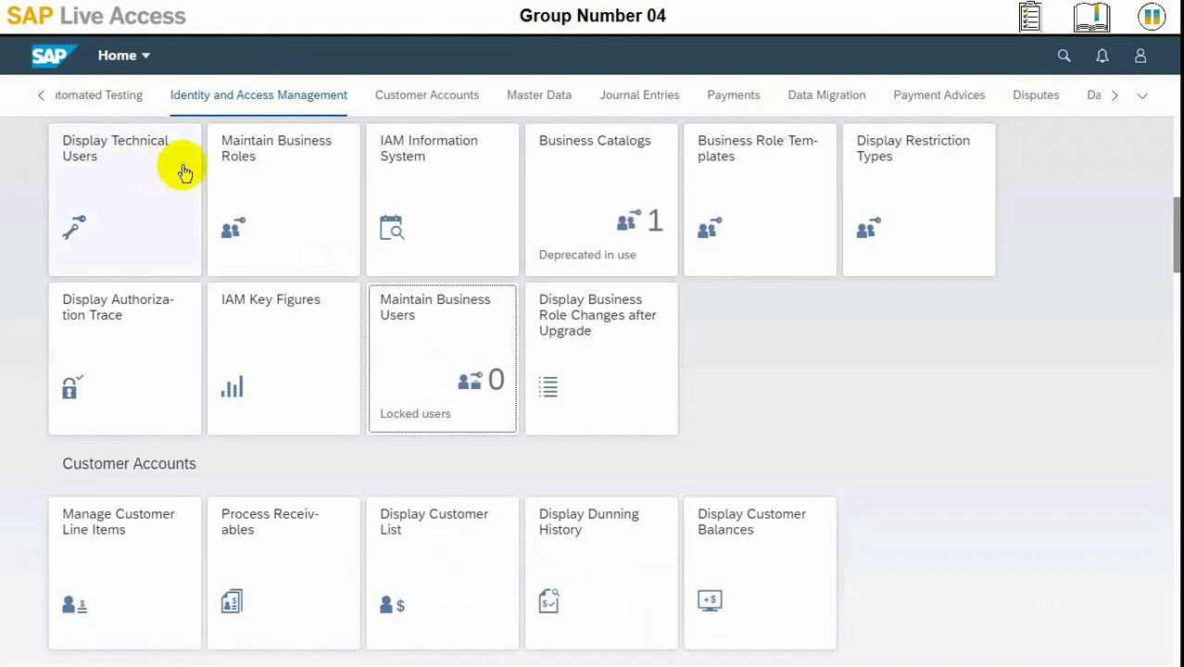
pyautogui.click(1035, 100)
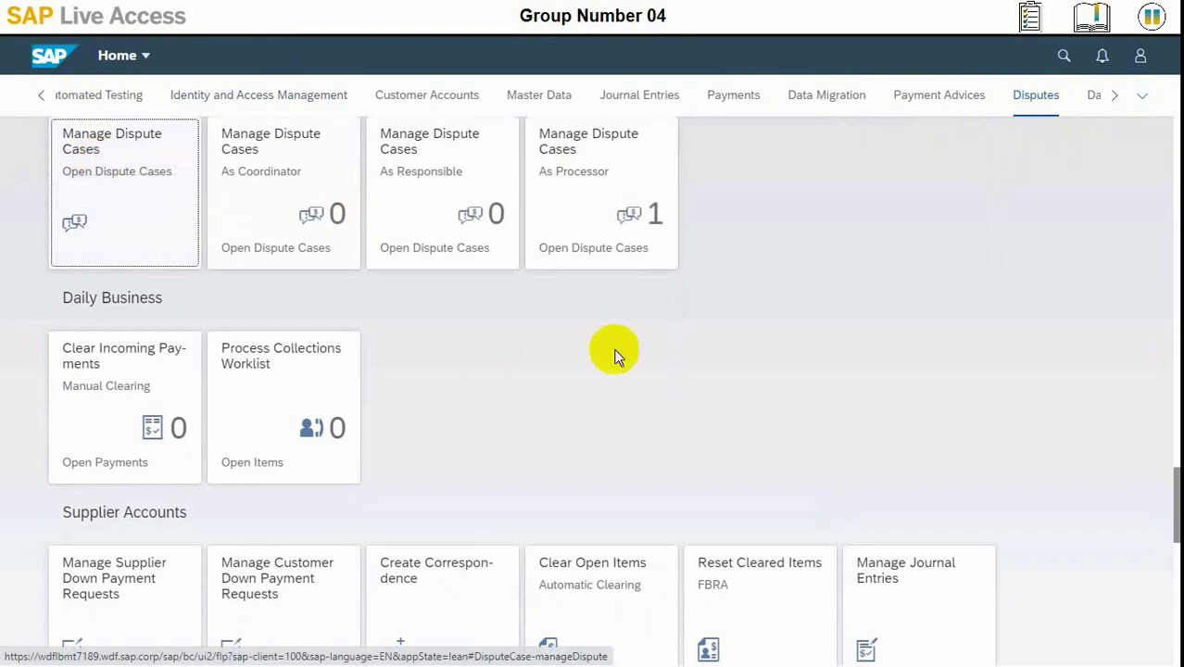
# Load the dispute cases in Manage Dispute Cases and open the In Process Damaged Goods case
pyautogui.click(134, 173)
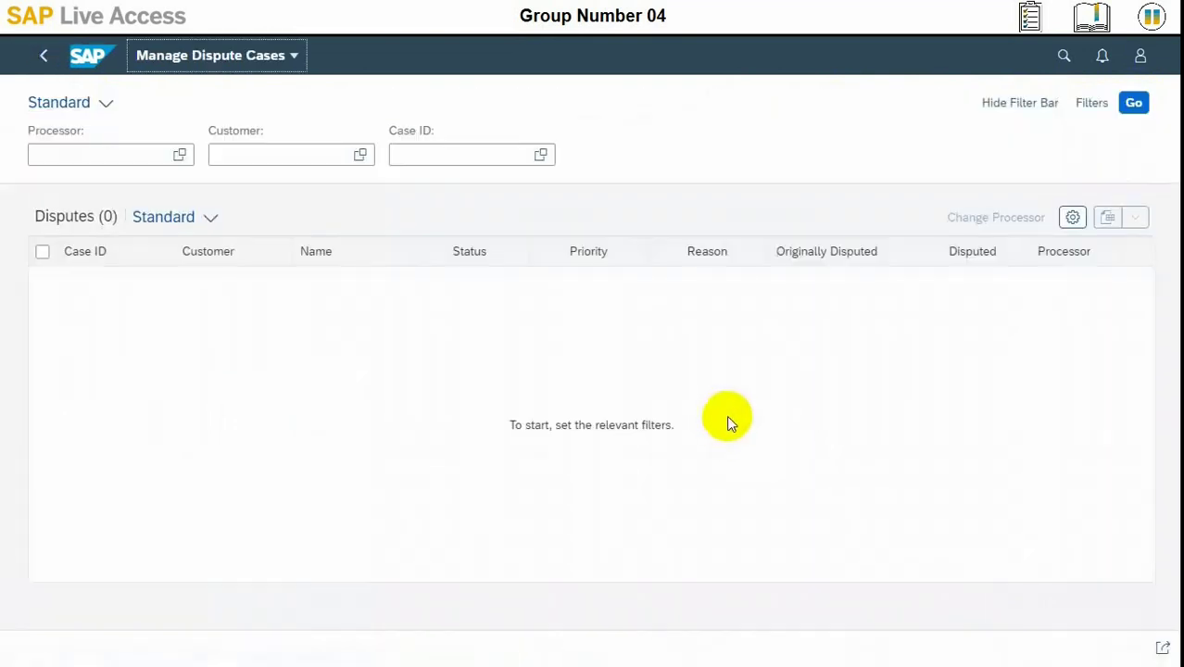
pyautogui.click(1135, 104)
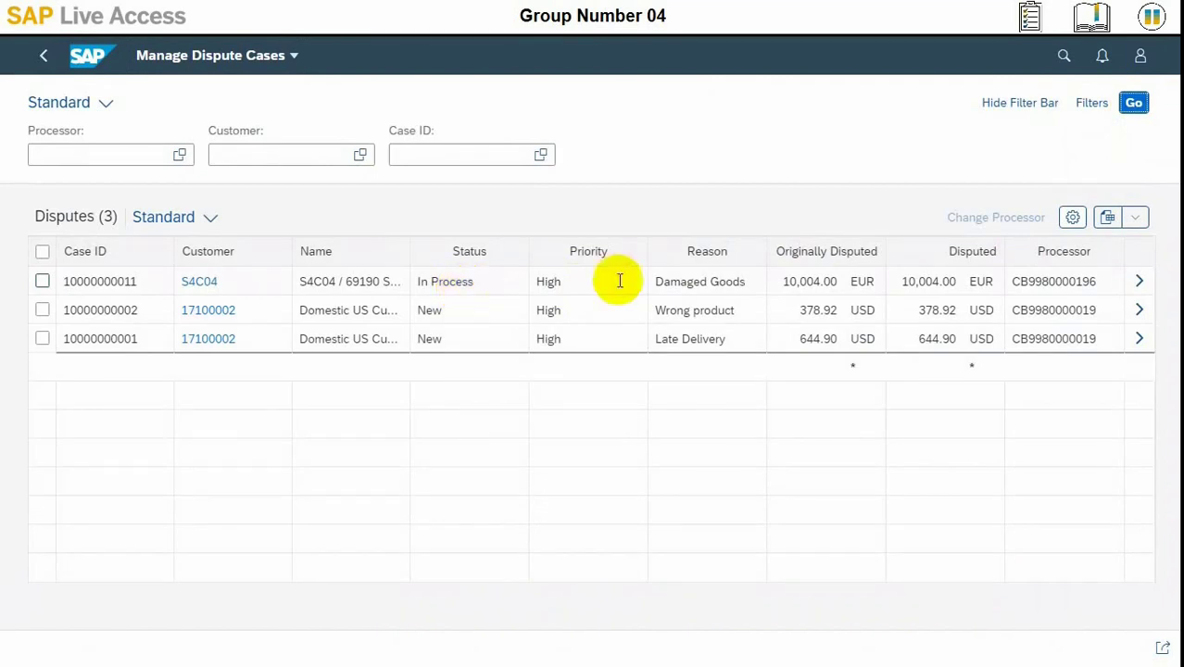
pyautogui.click(1135, 280)
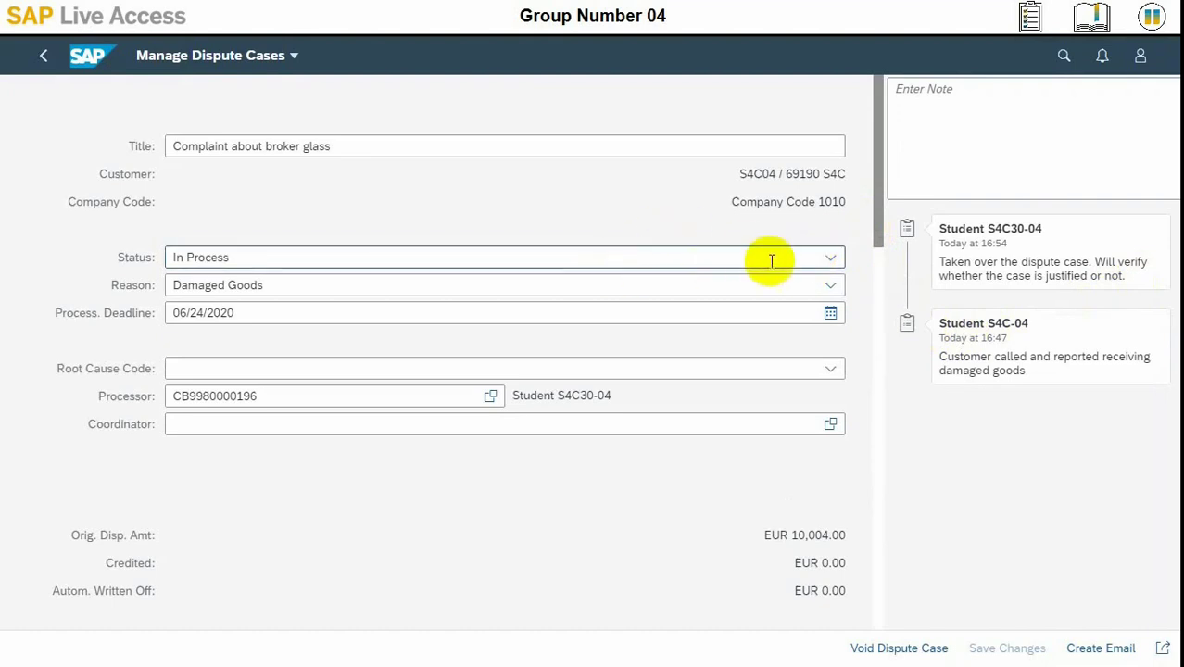
# Change the 'Complaint about broker glass' case status to Not Justified
pyautogui.click(826, 259)
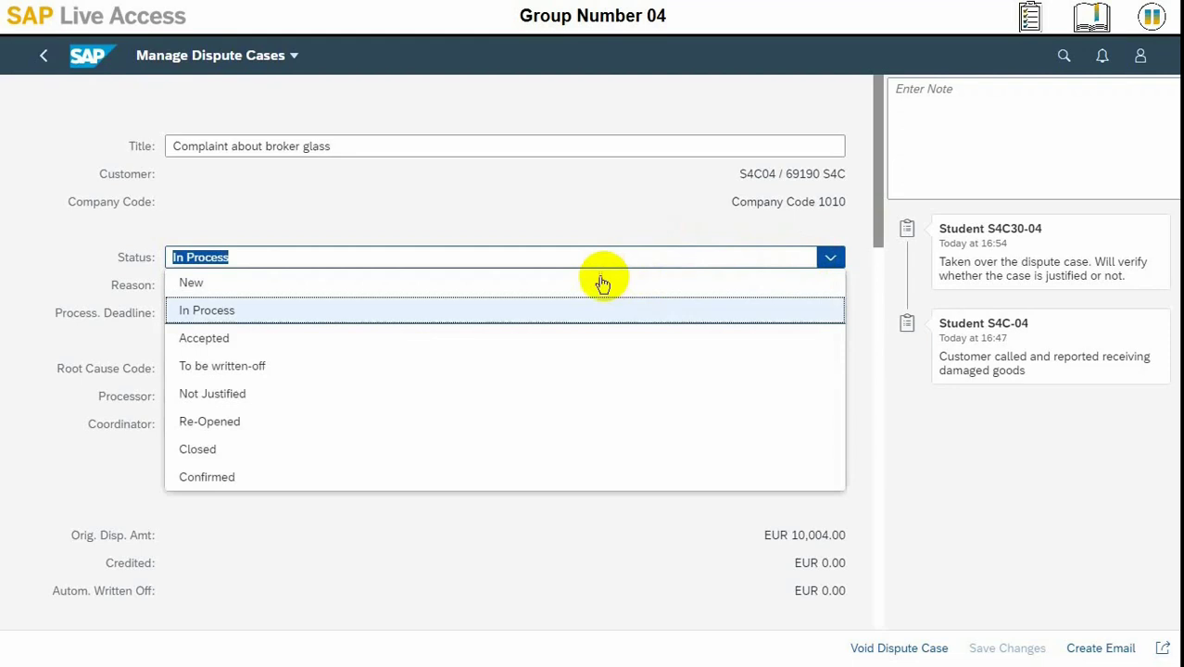
pyautogui.click(231, 396)
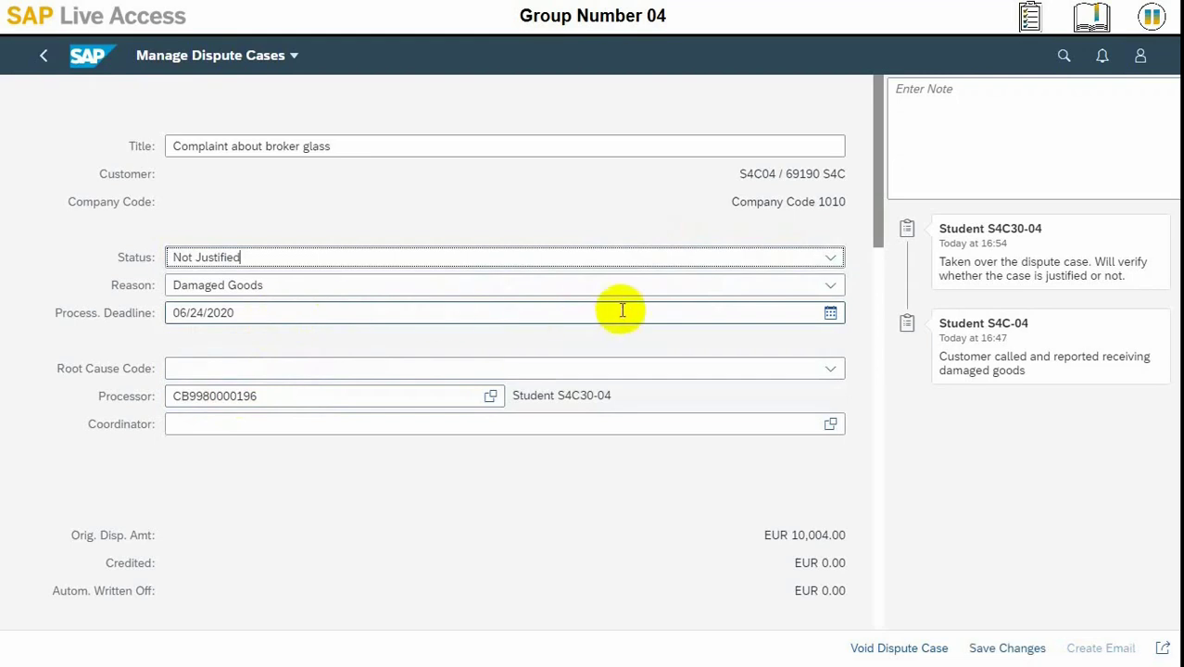
pyautogui.click(983, 146)
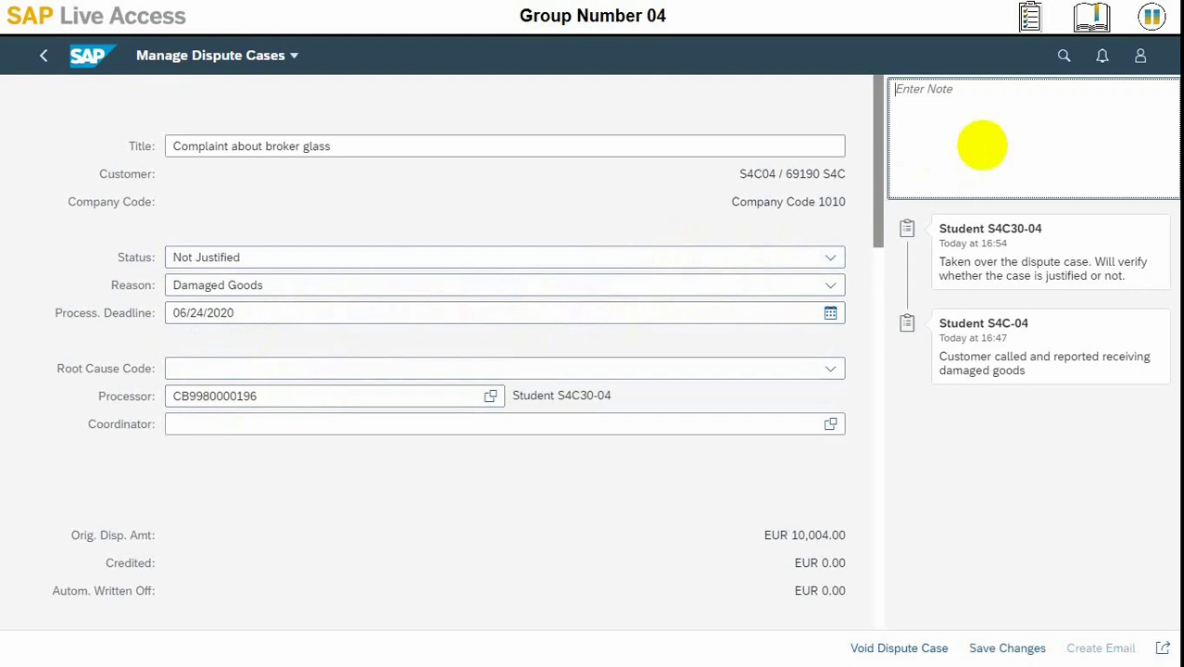
# Write the note 'Checked with the freight carrier, found that the goods were correctly dispatched. Therefore, case is not jus…'
pyautogui.write('Checked with the frie')
pyautogui.press('BackSpace')
pyautogui.press('BackSpace')
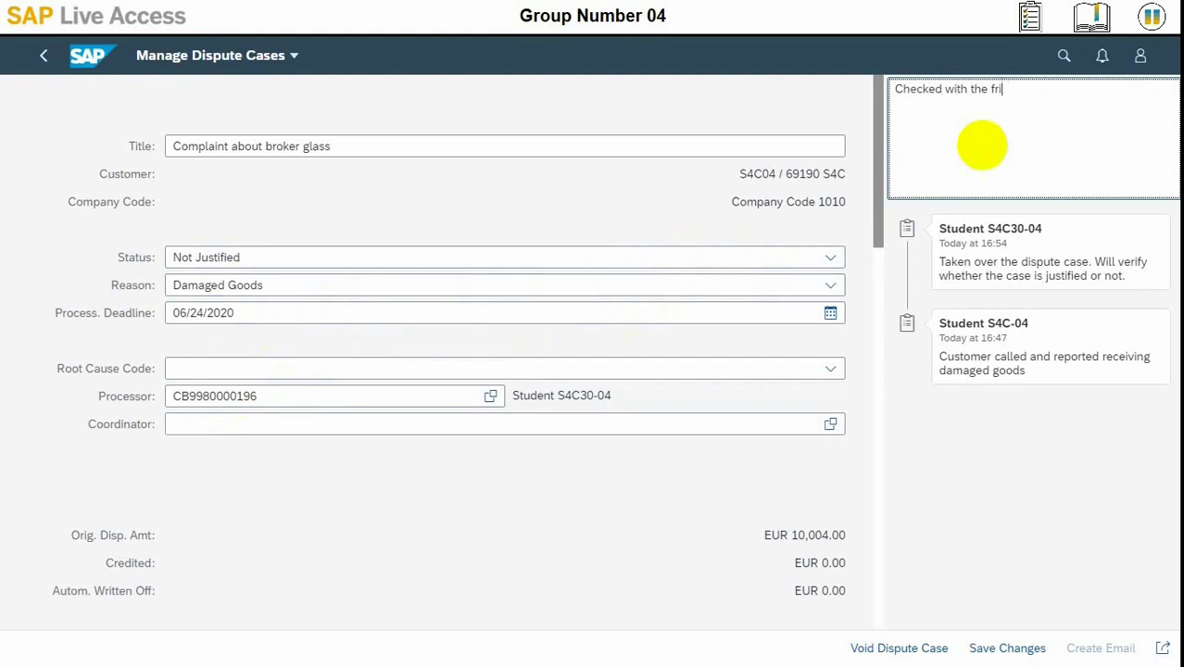
pyautogui.write('eight carrier, found that t')
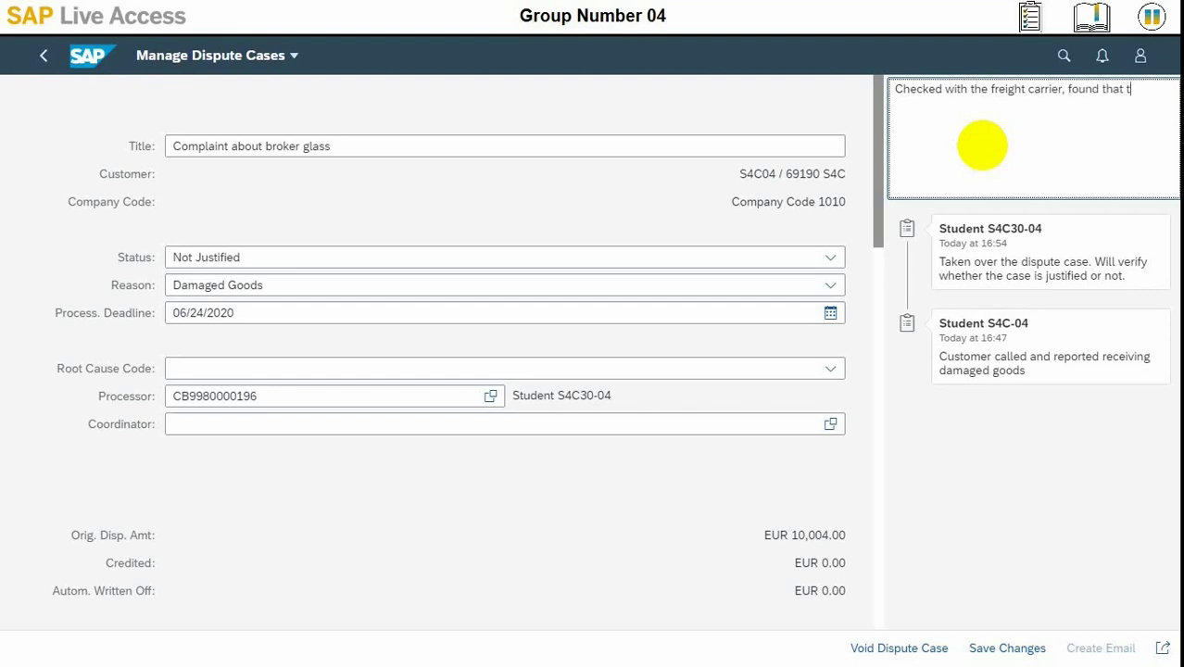
pyautogui.write('he goods werec')
pyautogui.press('BackSpace')
pyautogui.write('correcte')
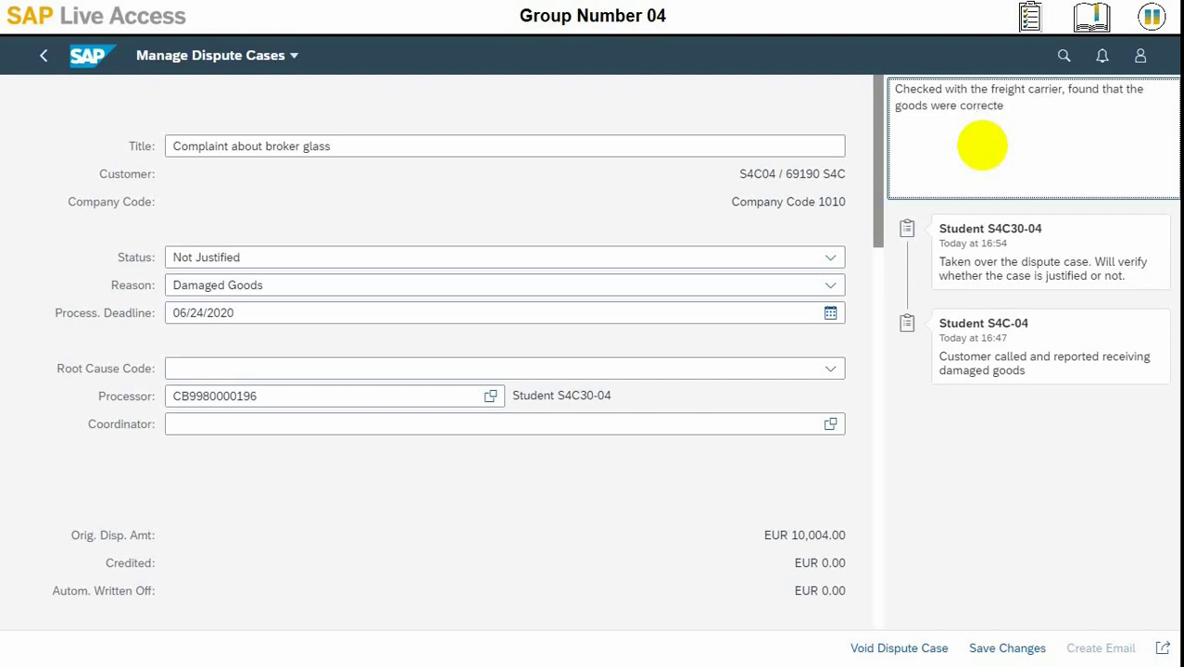
pyautogui.press('BackSpace')
pyautogui.write('ly dispatched.')
pyautogui.write('Therefore,')
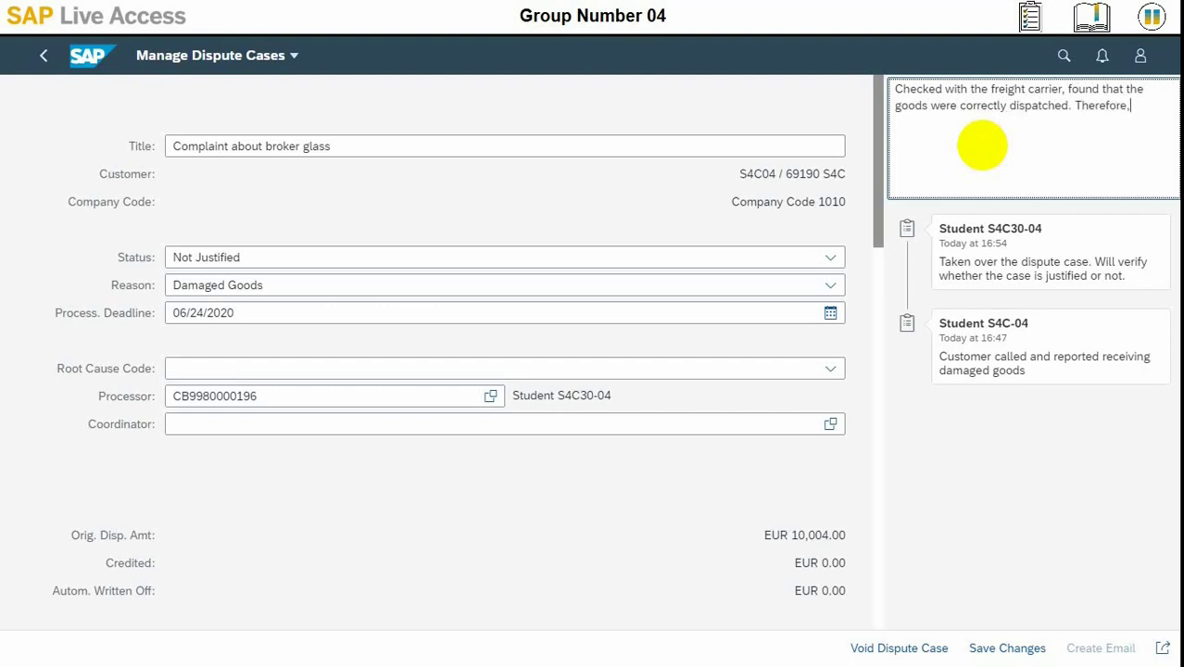
pyautogui.write(' case is not justified.')
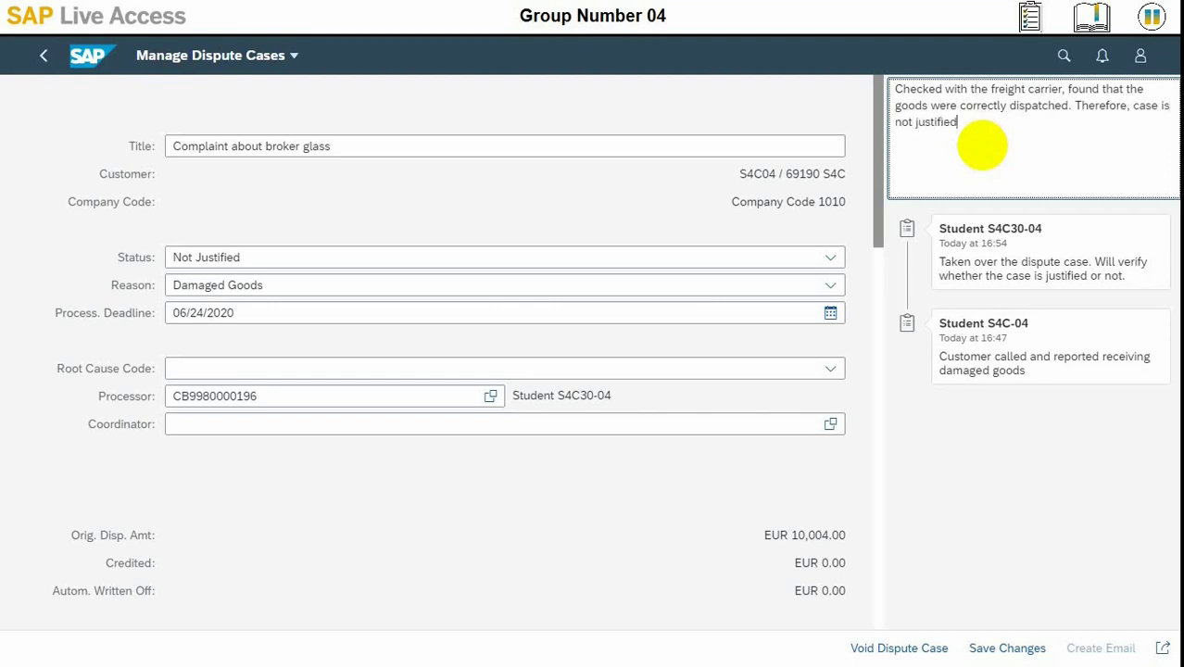
# Save the Not Justified case with its carrier note, then return to the launchpad home
pyautogui.click(1006, 649)
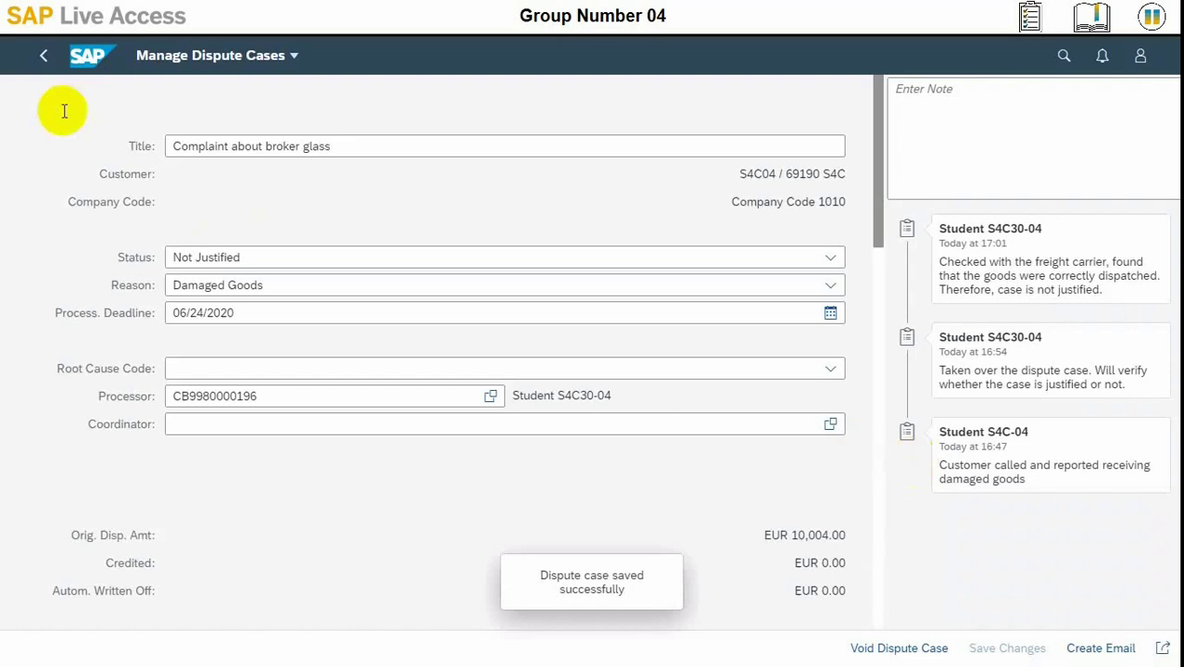
pyautogui.click(93, 59)
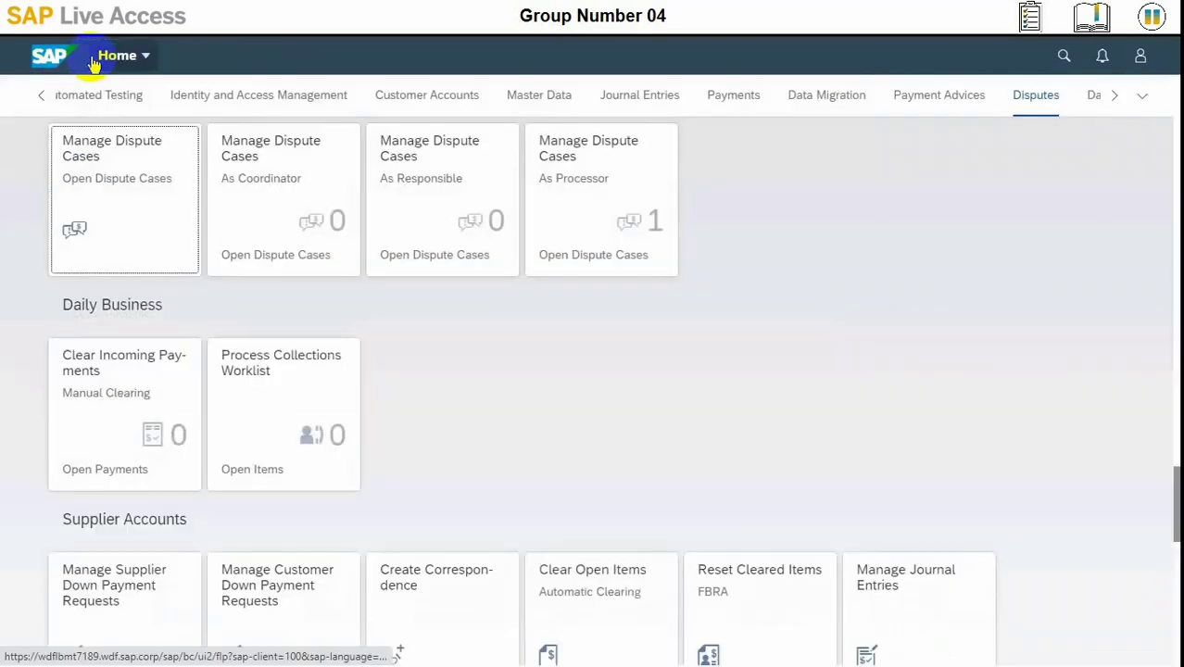